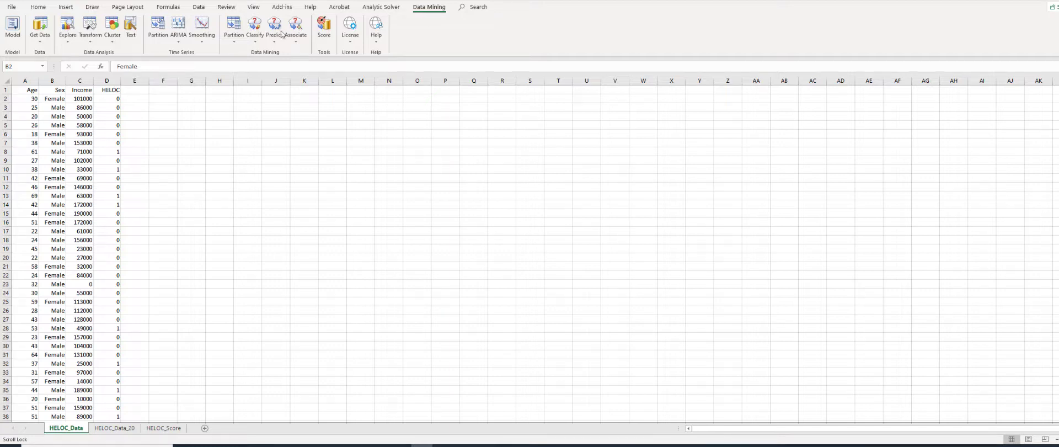
Run a standard partition of HELOC_Data with all four variables, seed 12345, 60% training and 40% validation
left_click(236, 43)
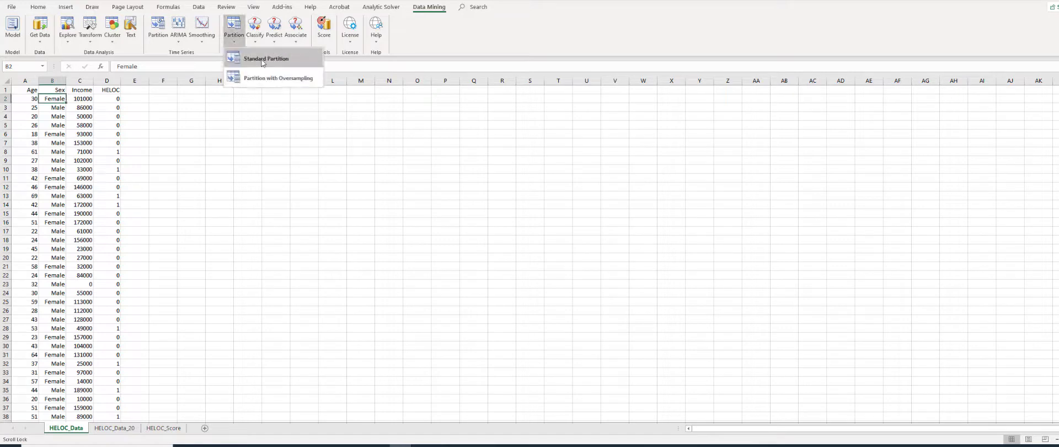
left_click(262, 63)
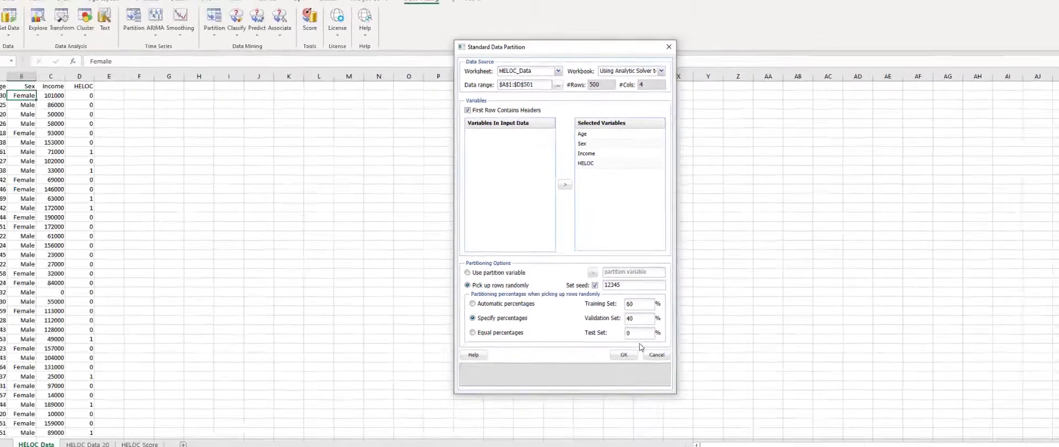
left_click(623, 354)
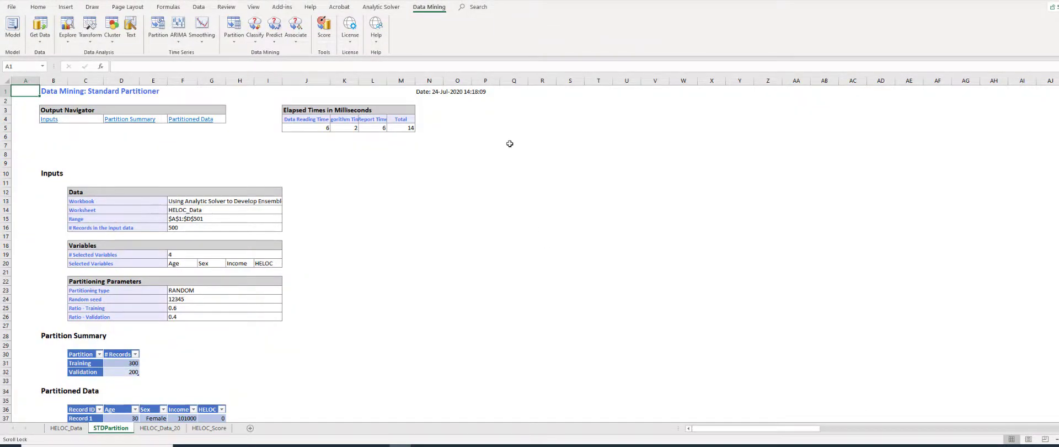
Start a Bagging ensemble classification on the STDPartition data, with Age and Income as selected variables
left_click(252, 41)
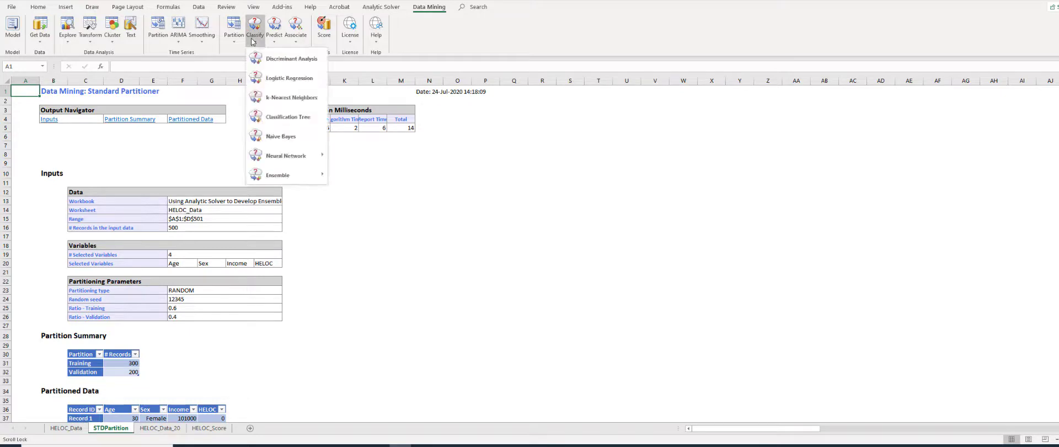
mouse_move(301, 176)
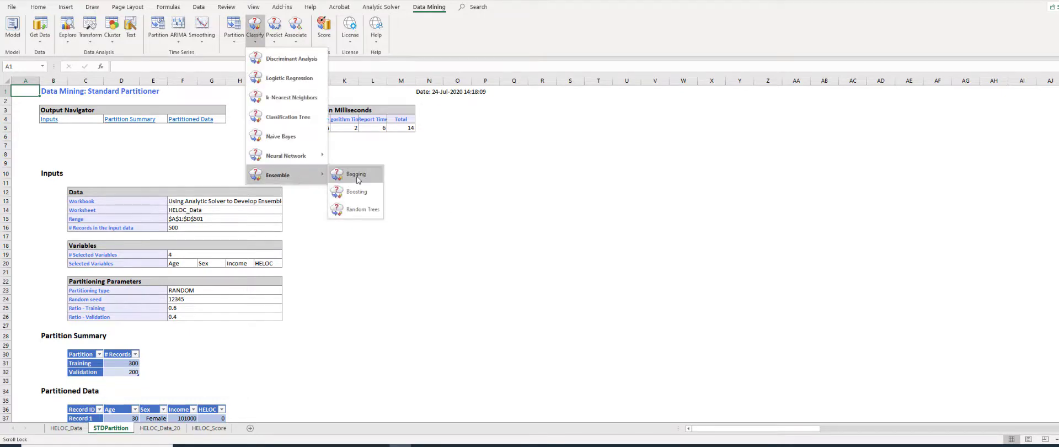
left_click(356, 176)
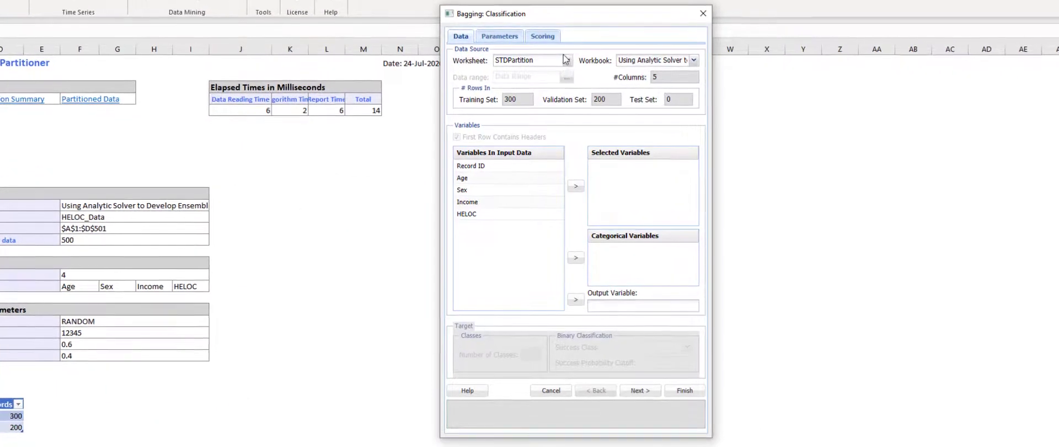
left_click(494, 178)
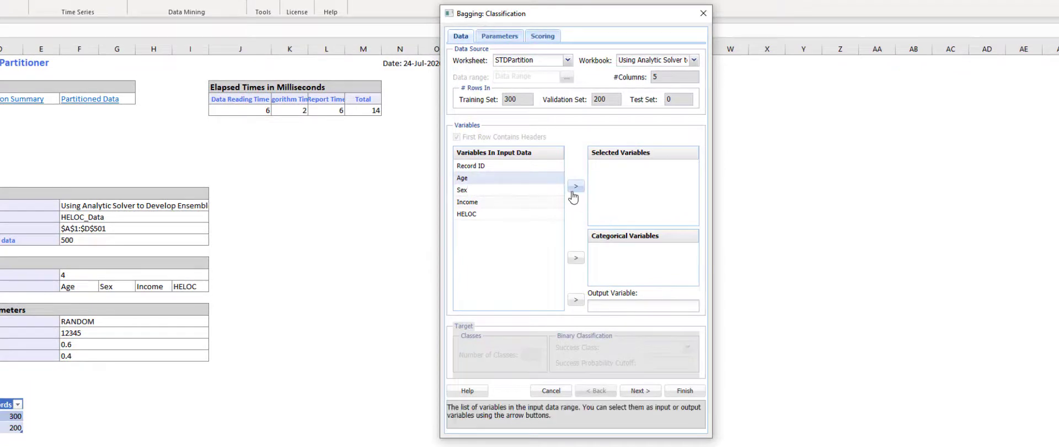
left_click(575, 187)
left_click(493, 191)
left_click(576, 187)
Set Sex as a categorical variable and HELOC as the output variable of the bagging model
left_click(505, 189)
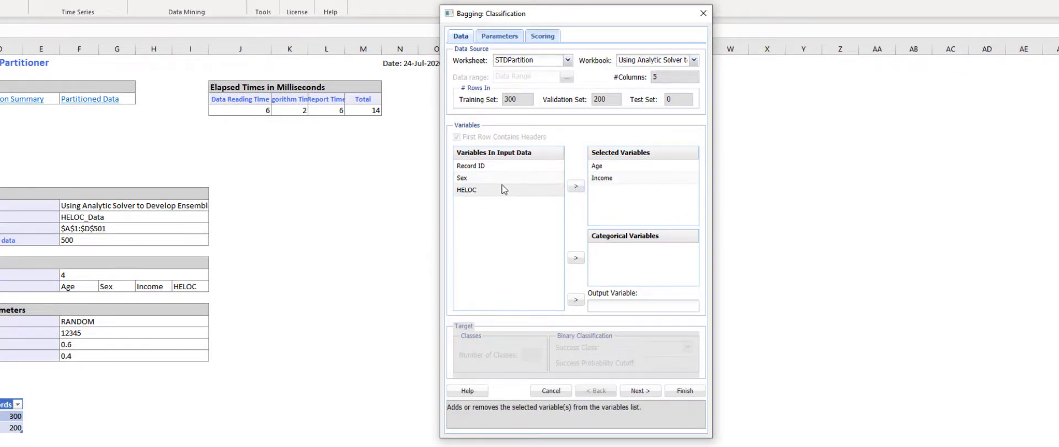
left_click(489, 179)
left_click(575, 258)
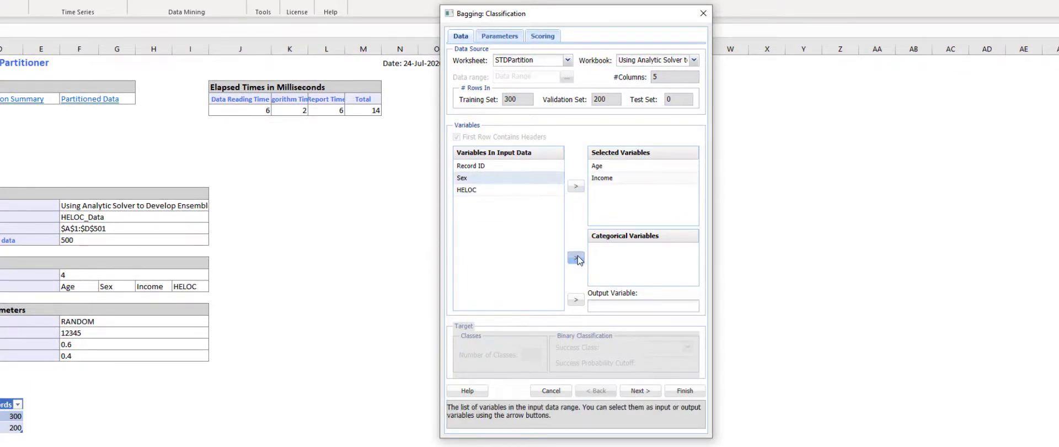
left_click(479, 180)
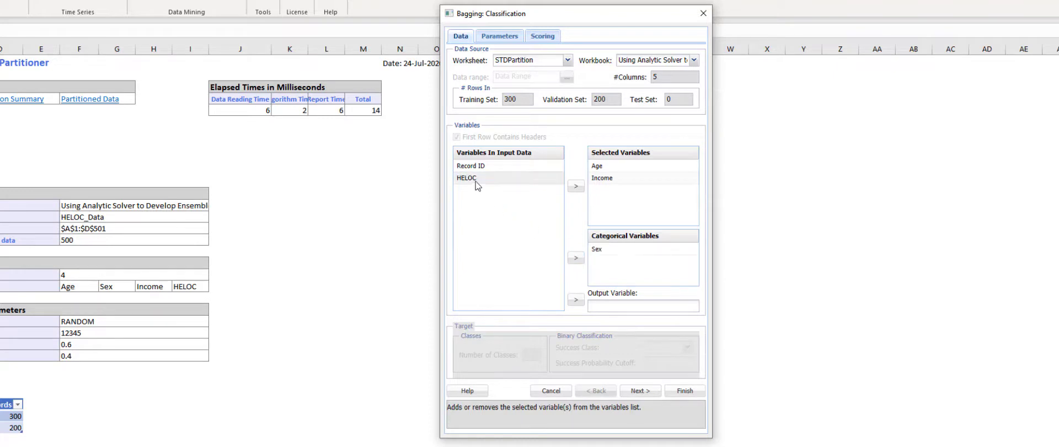
left_click(576, 302)
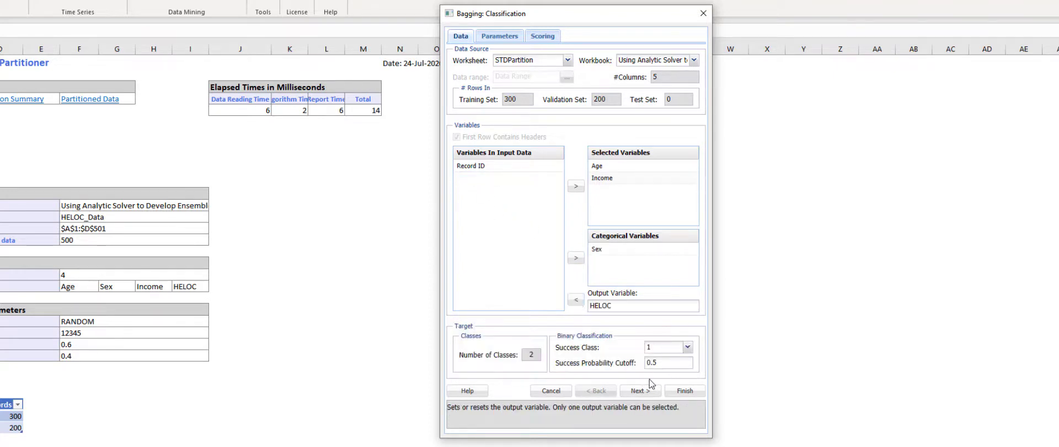
Choose Decision Tree as the bagging weak learner and include lift charts for the validation data
left_click(640, 390)
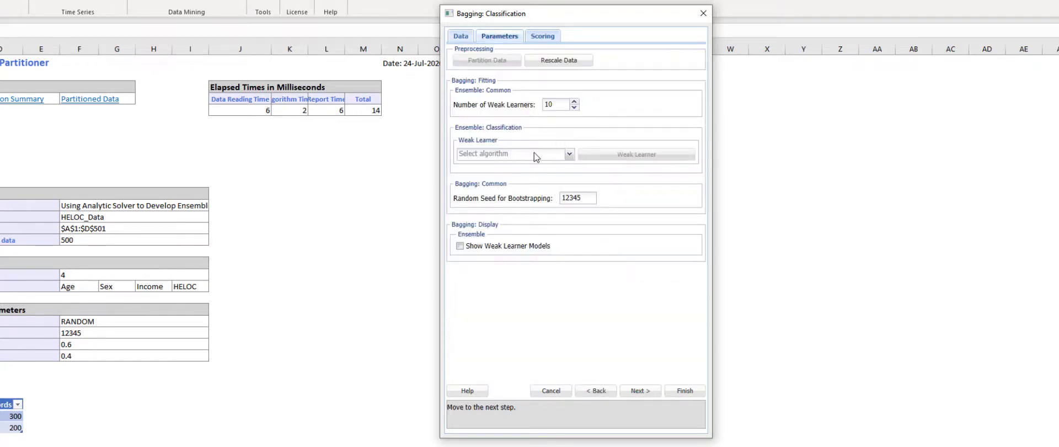
left_click(570, 155)
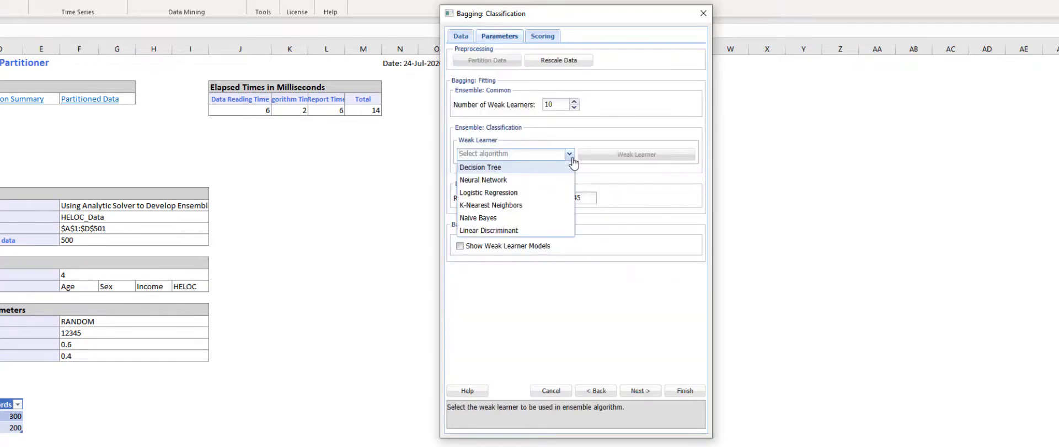
left_click(546, 168)
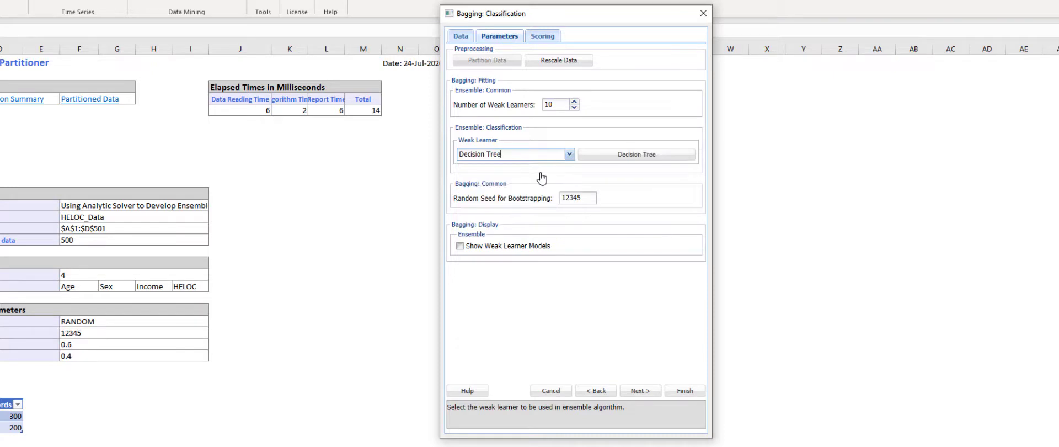
left_click(640, 390)
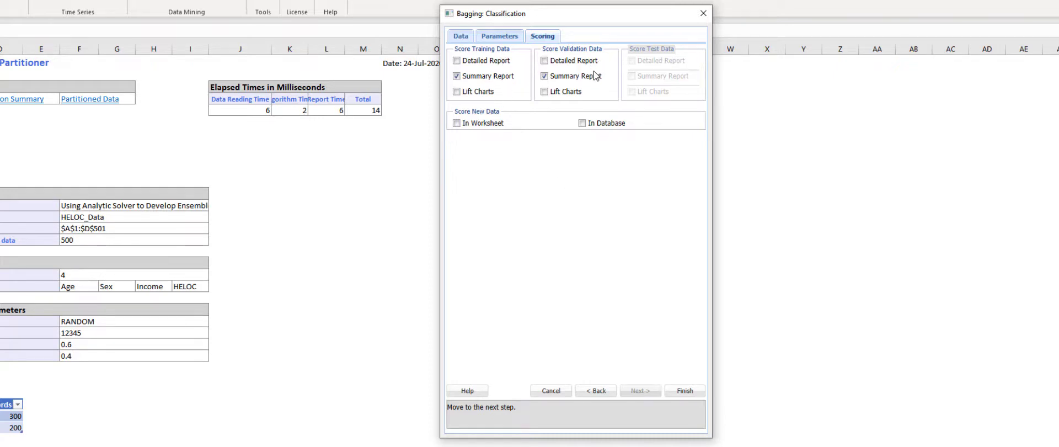
left_click(544, 91)
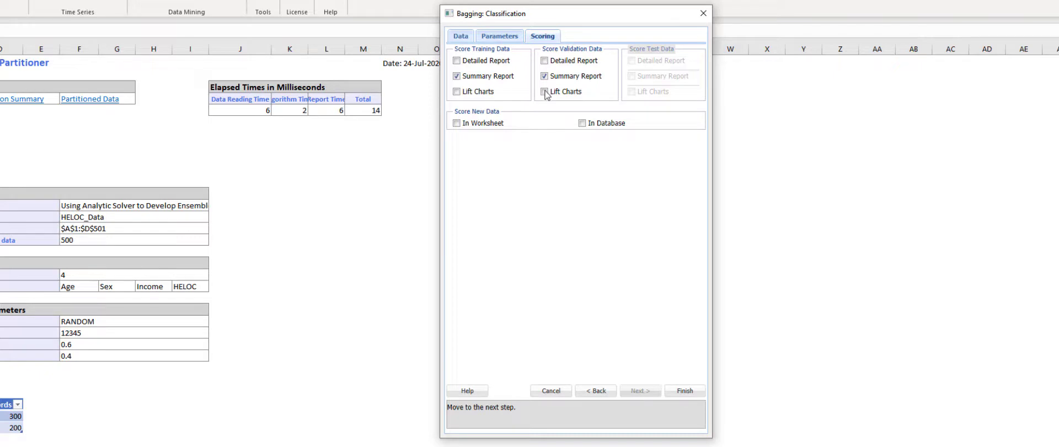
Score new data from the HELOC_Score worksheet with variables matched by name, and run the bagging classification
left_click(456, 124)
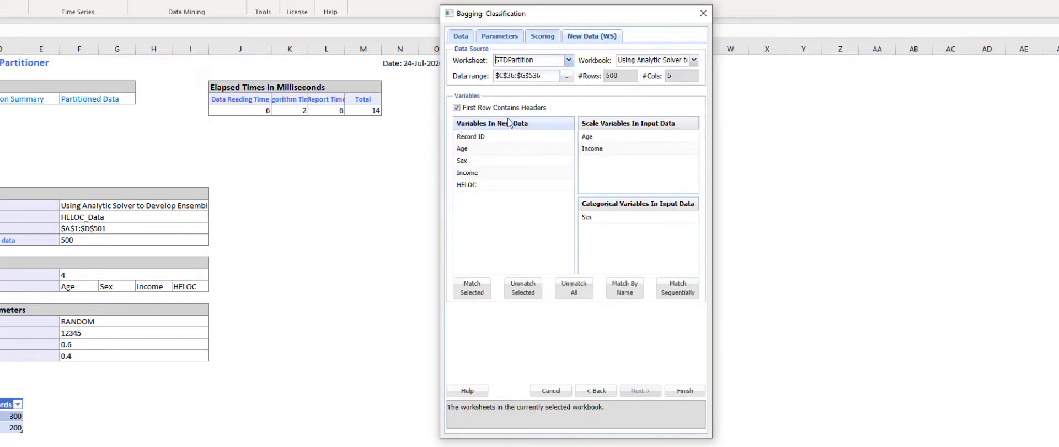
left_click(568, 60)
left_click(538, 106)
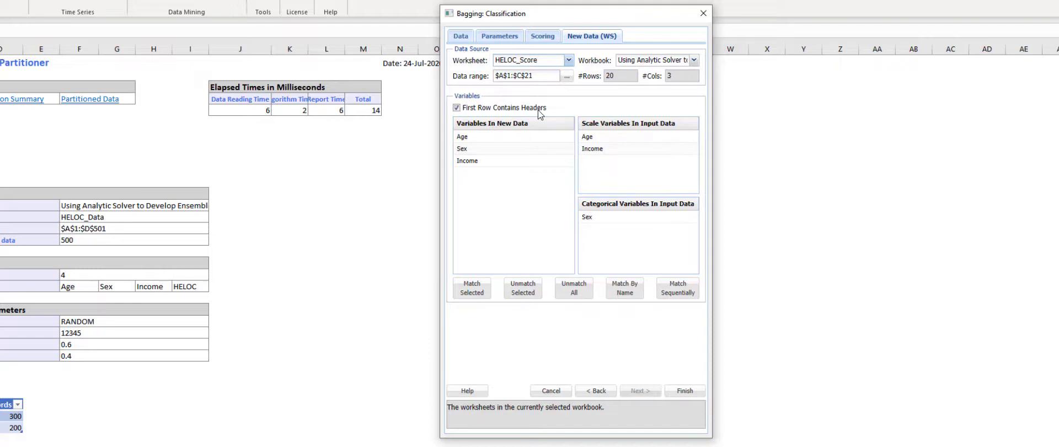
left_click(633, 289)
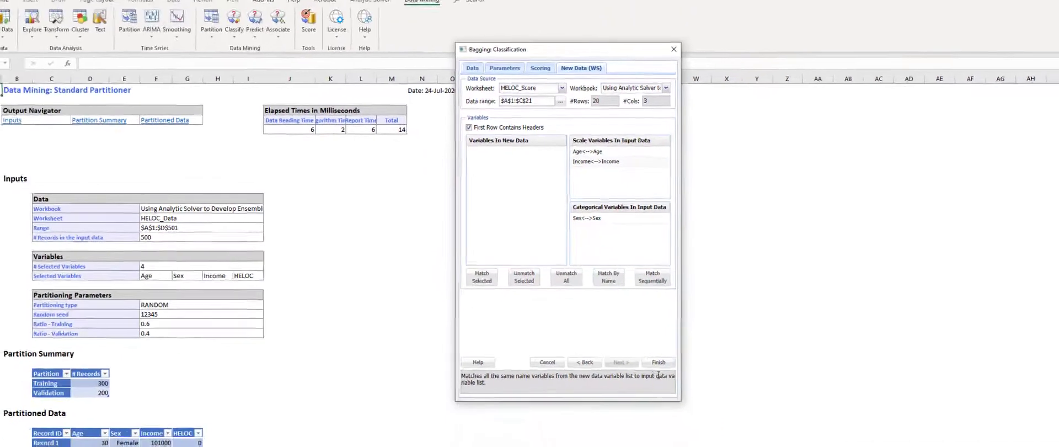
left_click(659, 362)
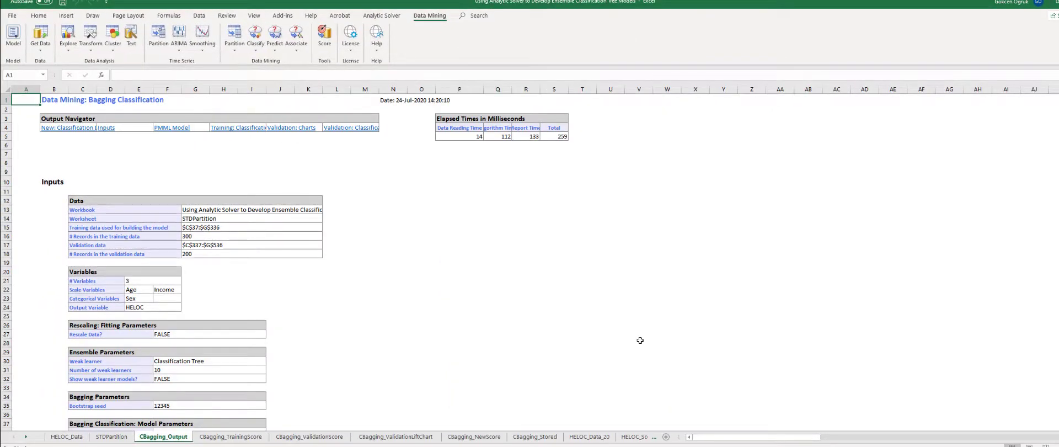
Examine the bagging results on the CBagging_ValidationScore worksheet
left_click(310, 436)
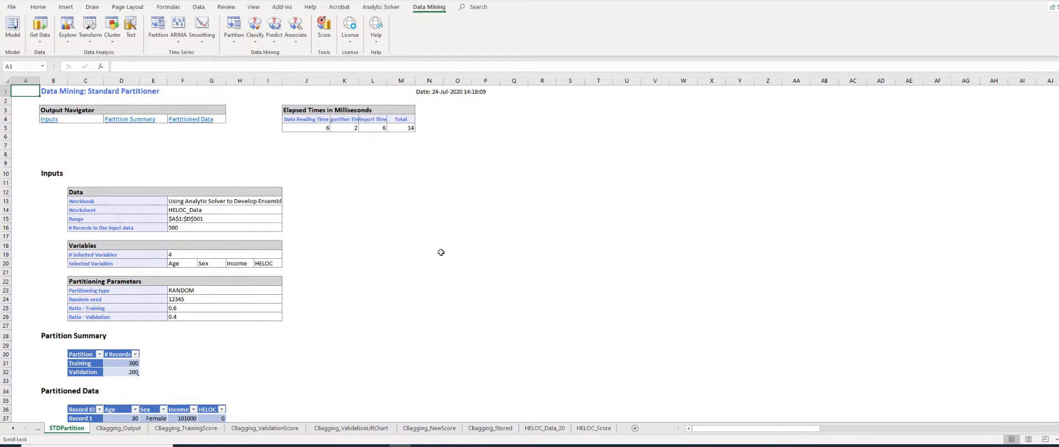
Review the parameters of the Boosting ensemble classification for the STDPartition data, closing the dialog without running it
left_click(256, 41)
mouse_move(280, 176)
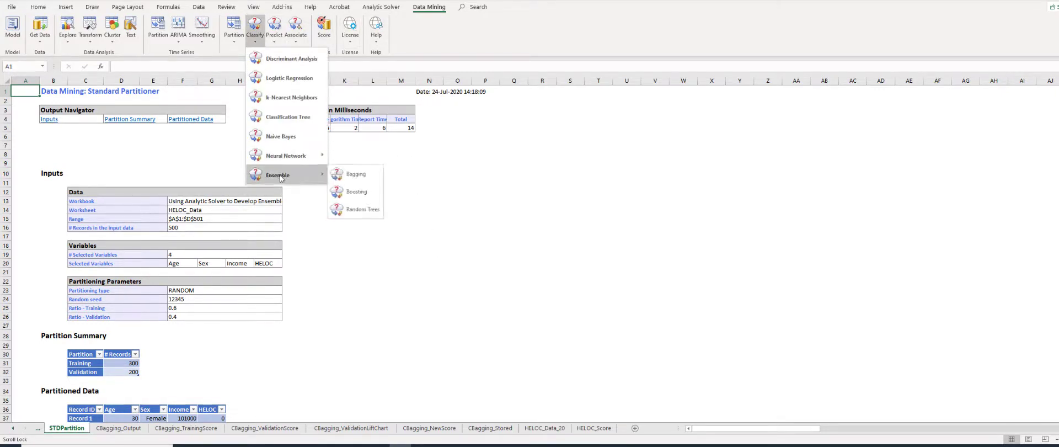
left_click(355, 192)
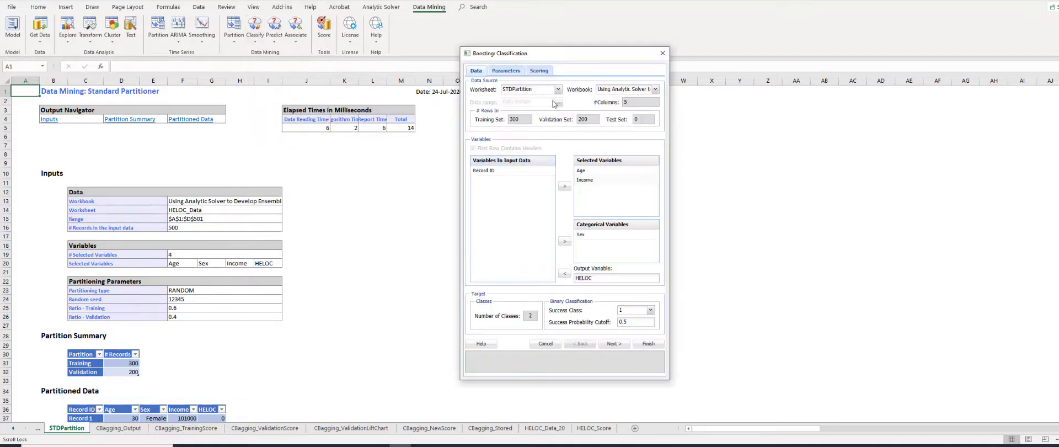
left_click(516, 73)
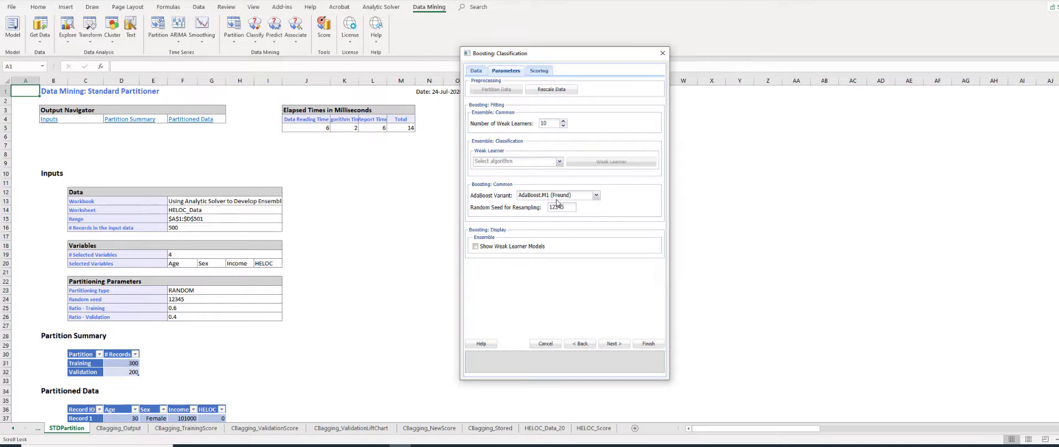
key("Escape")
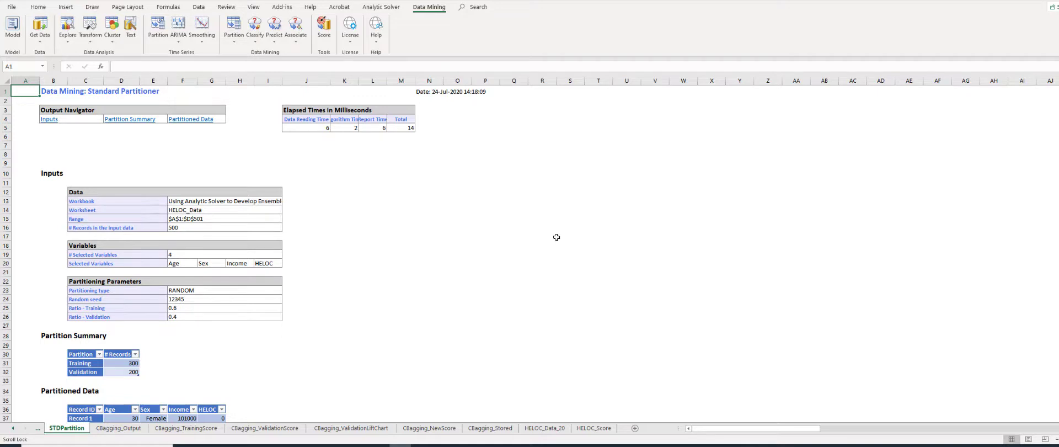
Run a Random Trees ensemble classification on the STDPartition data with feature importance shown
left_click(254, 42)
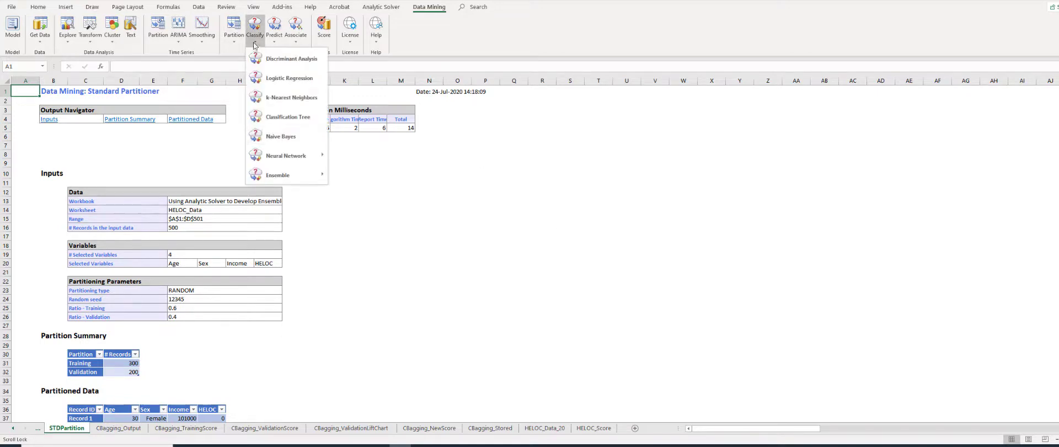
mouse_move(287, 175)
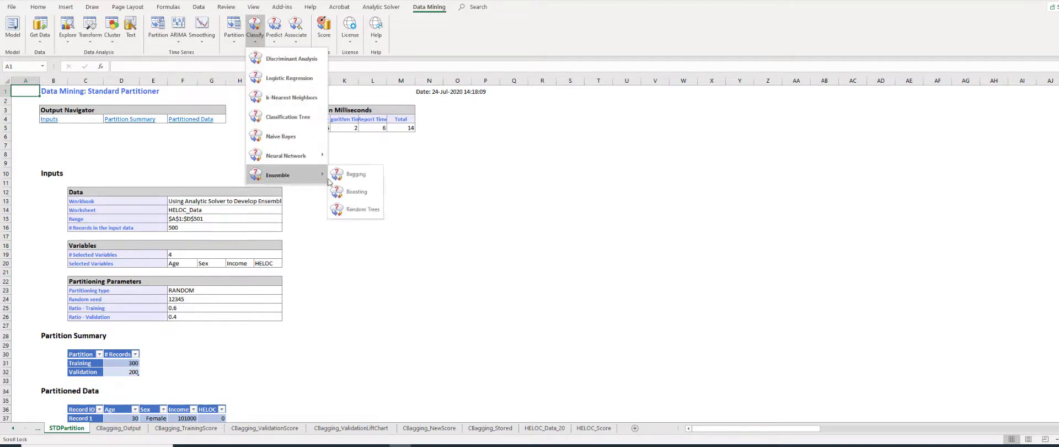
left_click(349, 209)
left_click(499, 72)
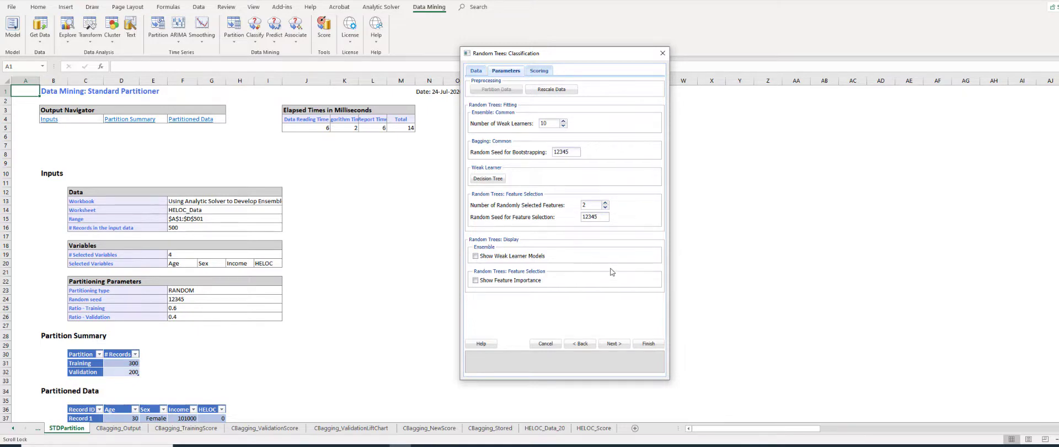
left_click(474, 280)
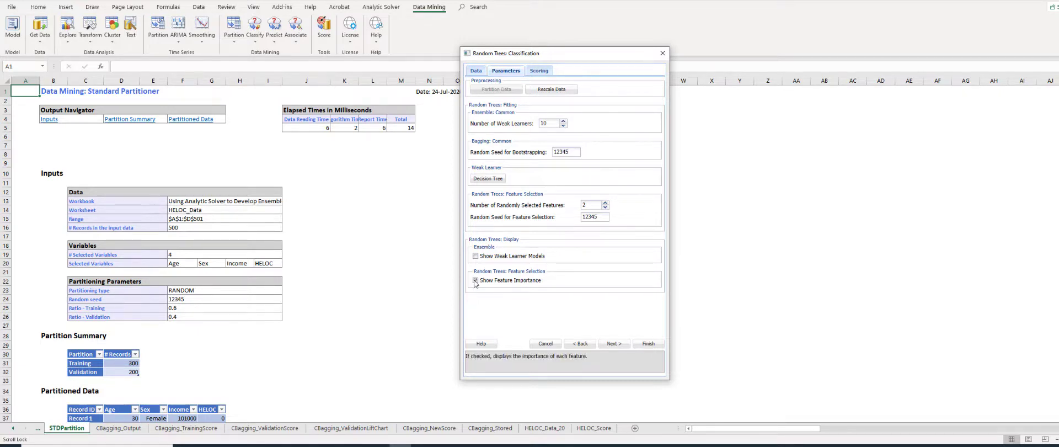
left_click(648, 343)
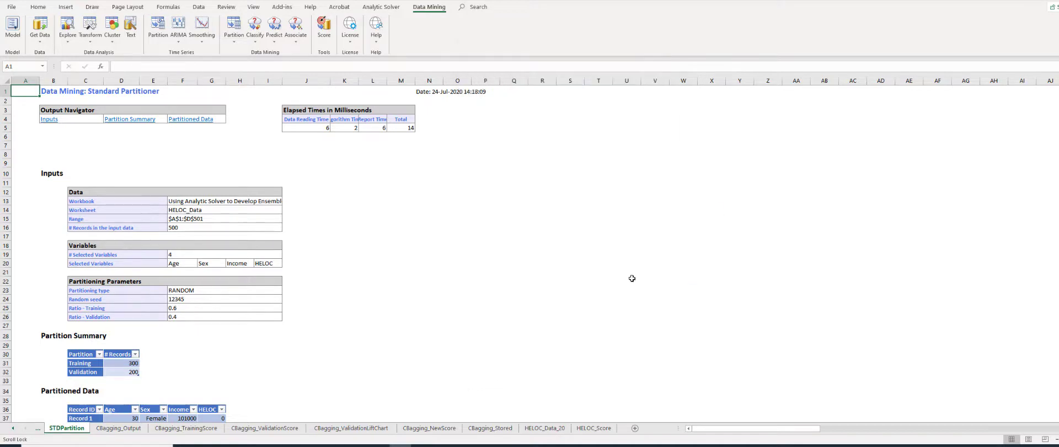